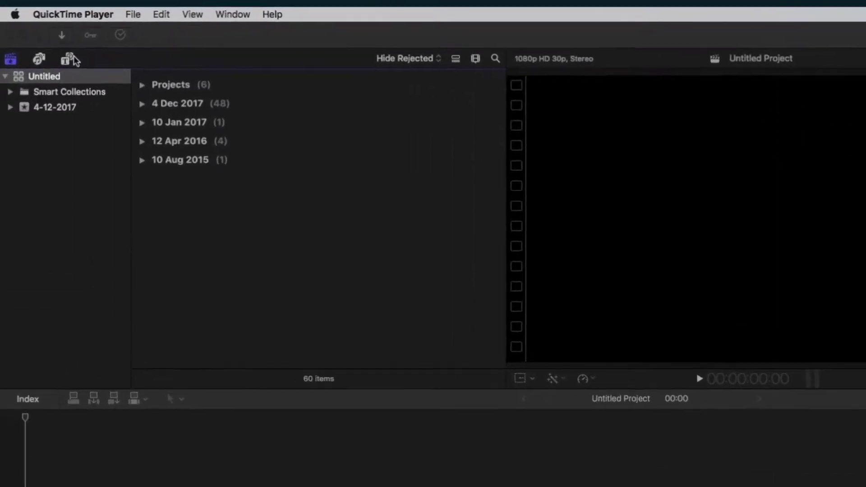
In the Generators browser, filter to the Custom category to show the Sample Template
{"action": "left_click", "coordinate": [47, 35]}
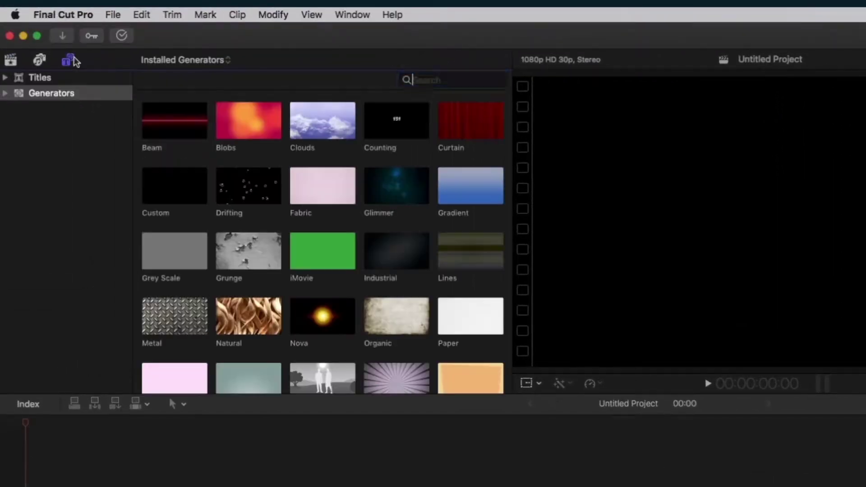
{"action": "left_click", "coordinate": [6, 94]}
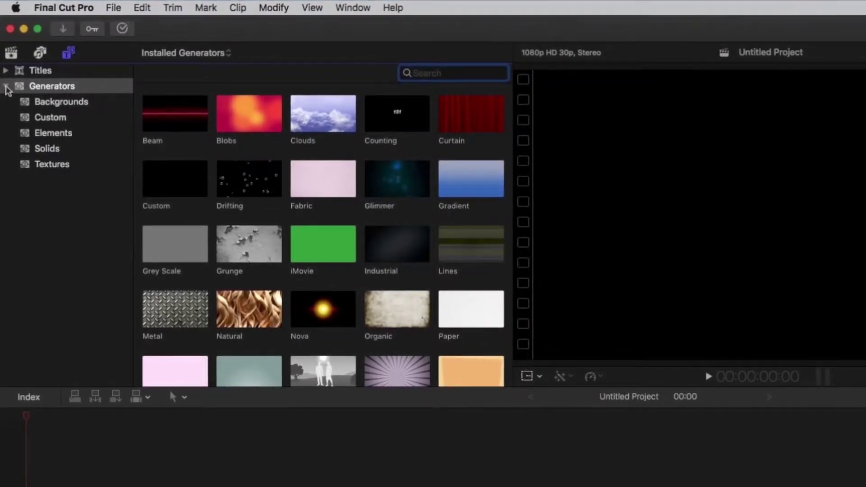
{"action": "left_click", "coordinate": [75, 119]}
Add the Sample Template to the timeline in a 1080p HD project at 30p
{"action": "left_click_drag", "start_coordinate": [172, 116], "coordinate": [13, 486]}
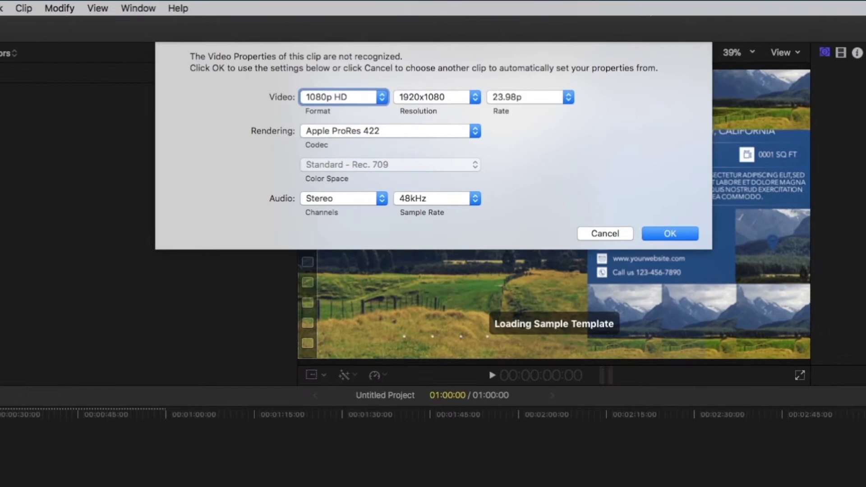
{"action": "left_click", "coordinate": [558, 95]}
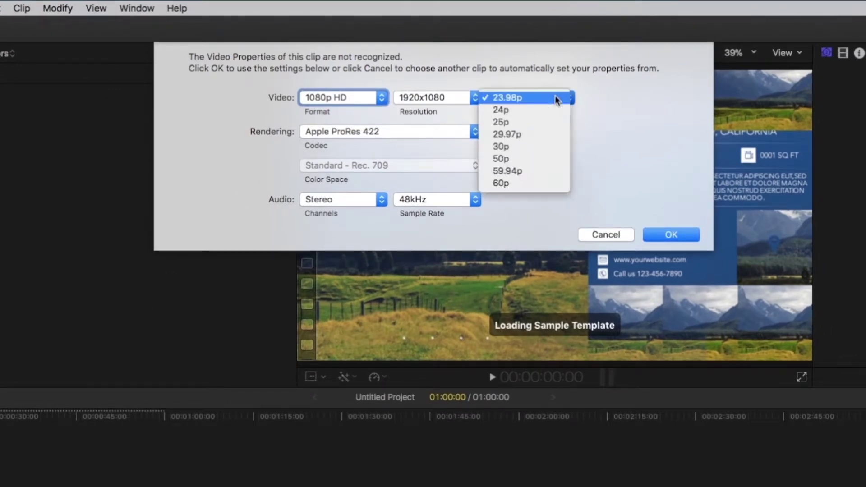
{"action": "left_click", "coordinate": [548, 147]}
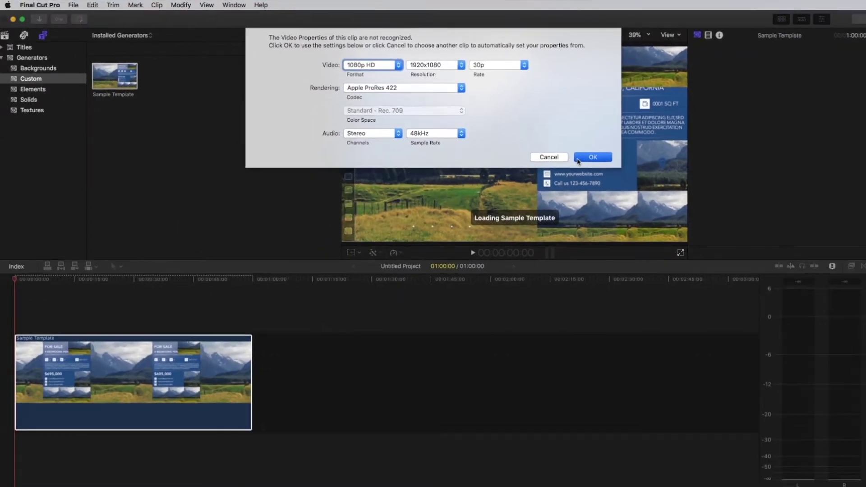
{"action": "left_click", "coordinate": [648, 237]}
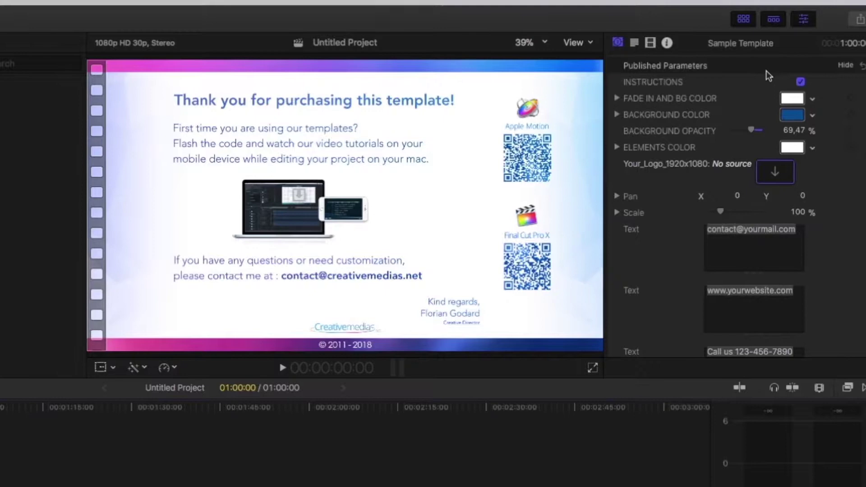
Turn off the template's INSTRUCTIONS overlay and preview the For Sale layout from the start
{"action": "left_click", "coordinate": [796, 83]}
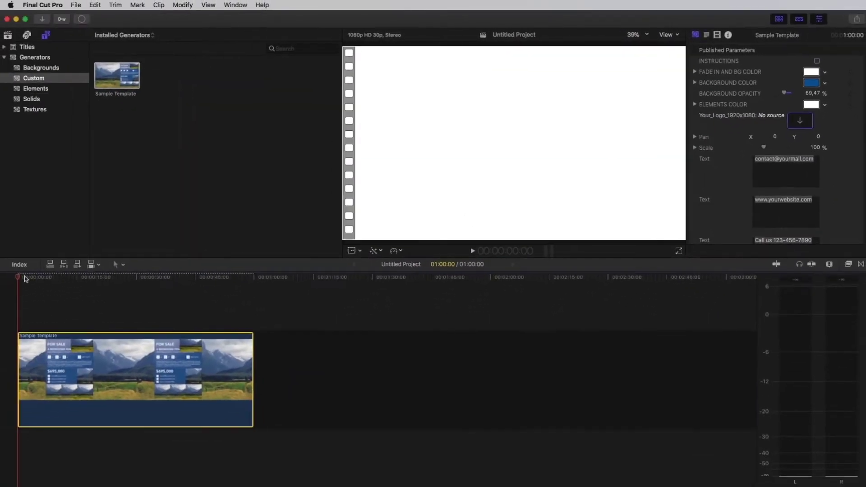
{"action": "left_click_drag", "start_coordinate": [25, 279], "coordinate": [238, 279]}
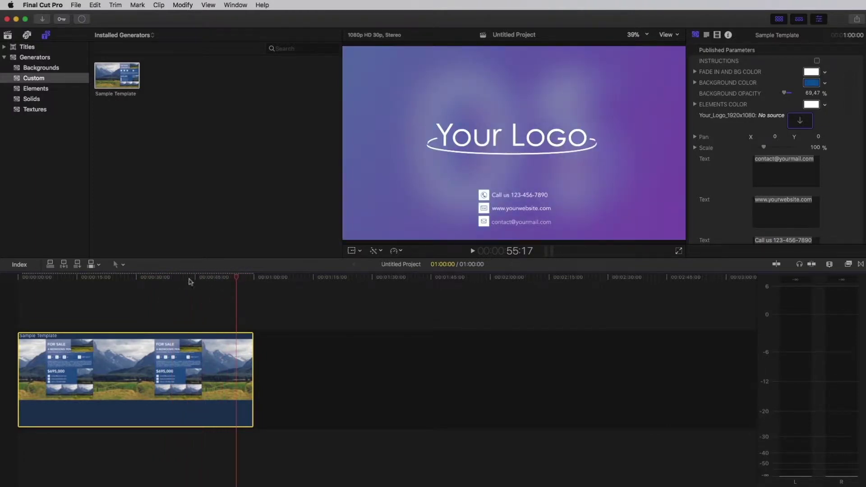
{"action": "left_click", "coordinate": [35, 279]}
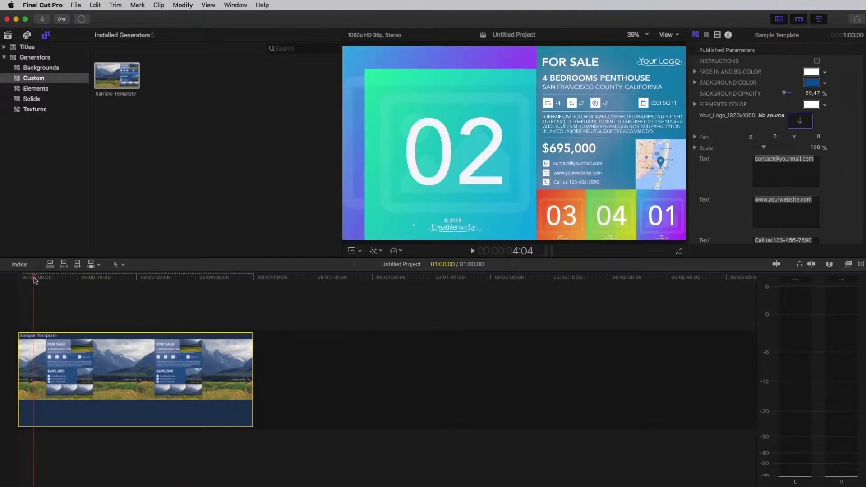
{"action": "left_click_drag", "start_coordinate": [34, 279], "coordinate": [28, 280]}
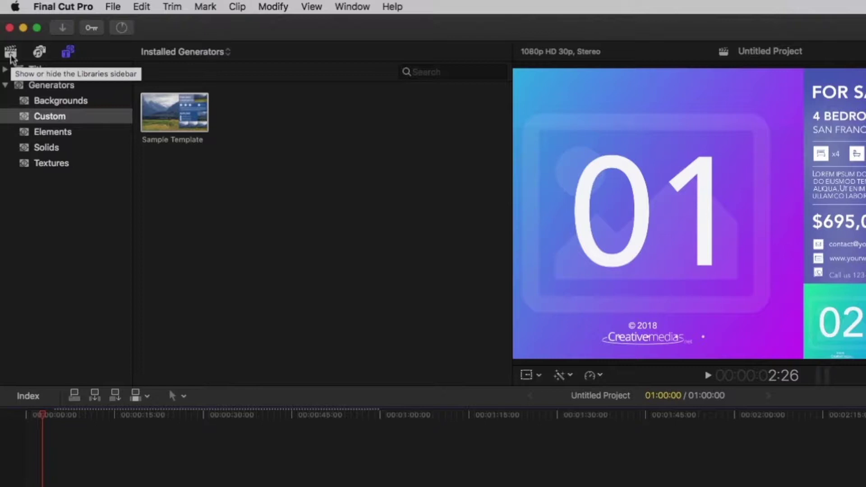
Import the Logo White image and apartment photos C1–C4 from Finder into the library
{"action": "left_click", "coordinate": [11, 59]}
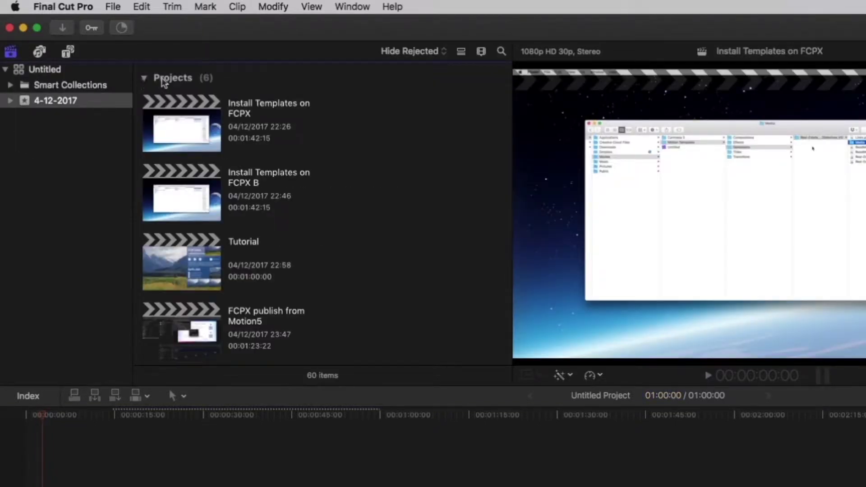
{"action": "key", "text": "super+Tab"}
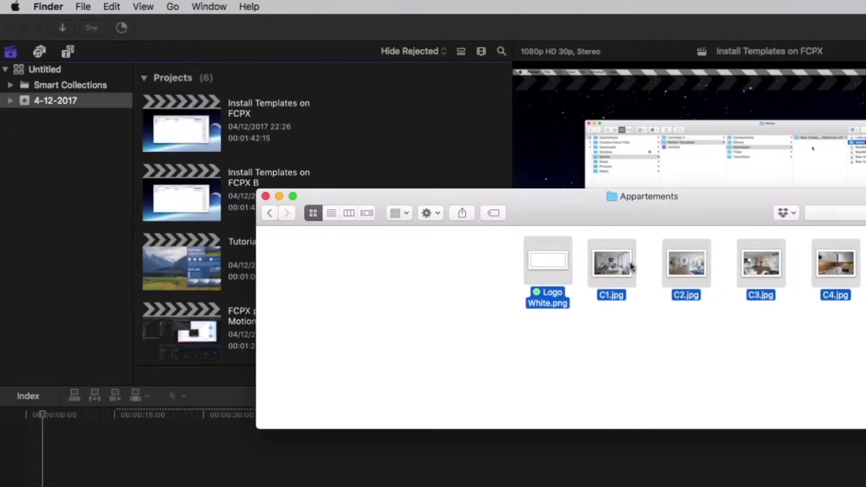
{"action": "left_click_drag", "start_coordinate": [554, 268], "coordinate": [363, 143]}
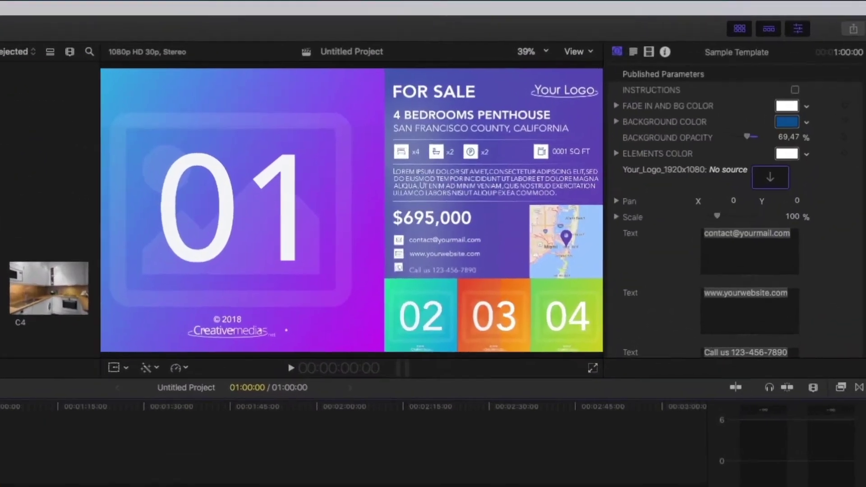
Fill template slots Media 01–04 with photos C1, C2, C3 and C4
{"action": "scroll", "coordinate": [653, 231], "scroll_direction": "down", "scroll_amount": 10}
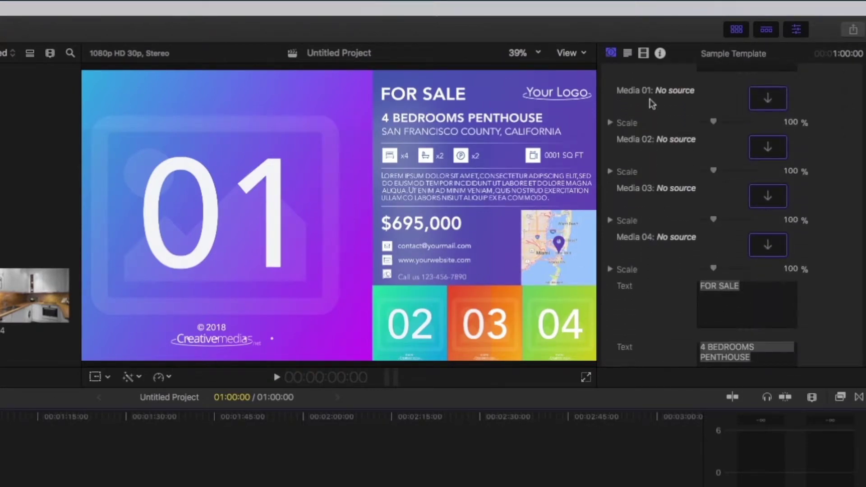
{"action": "left_click", "coordinate": [766, 99]}
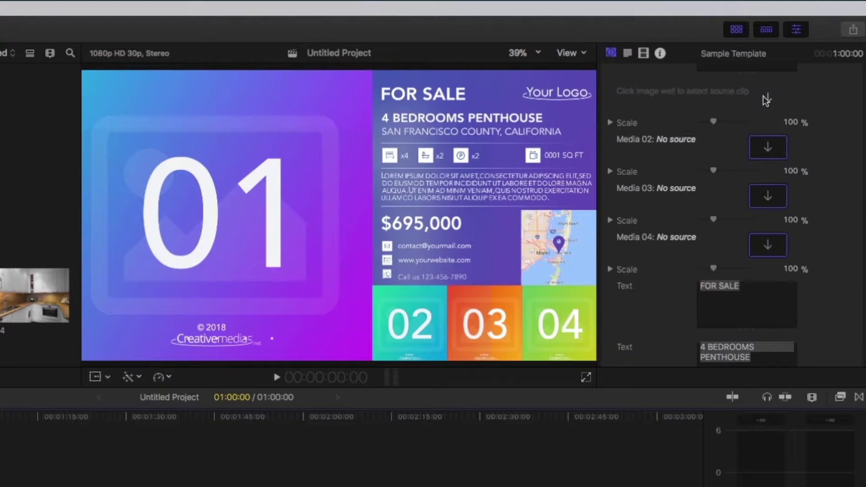
{"action": "left_click", "coordinate": [769, 100]}
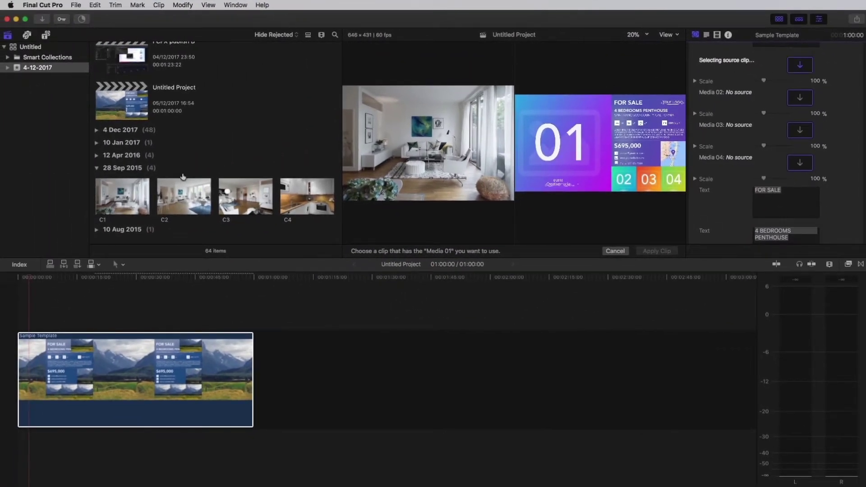
{"action": "left_click", "coordinate": [128, 188]}
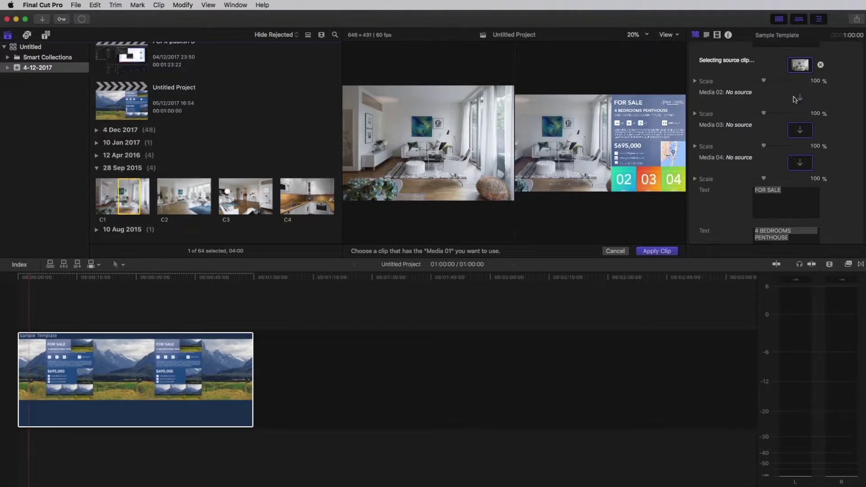
{"action": "left_click", "coordinate": [188, 192]}
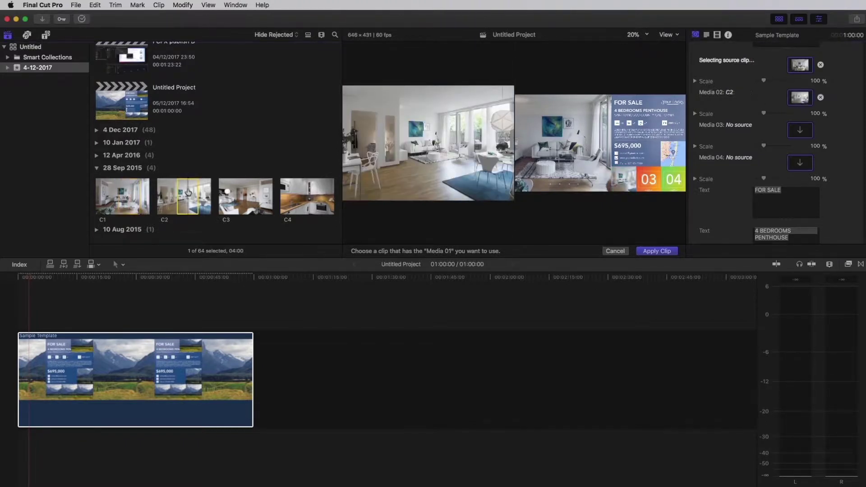
{"action": "left_click", "coordinate": [240, 197]}
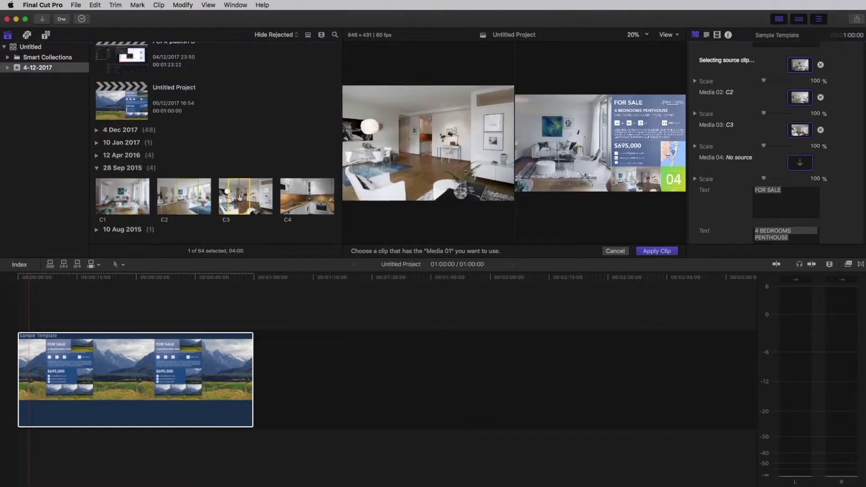
{"action": "left_click", "coordinate": [307, 191]}
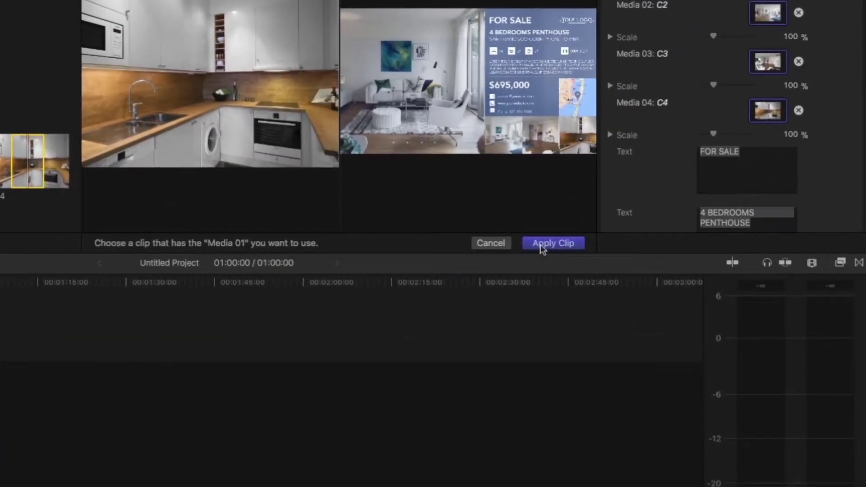
{"action": "left_click", "coordinate": [542, 246]}
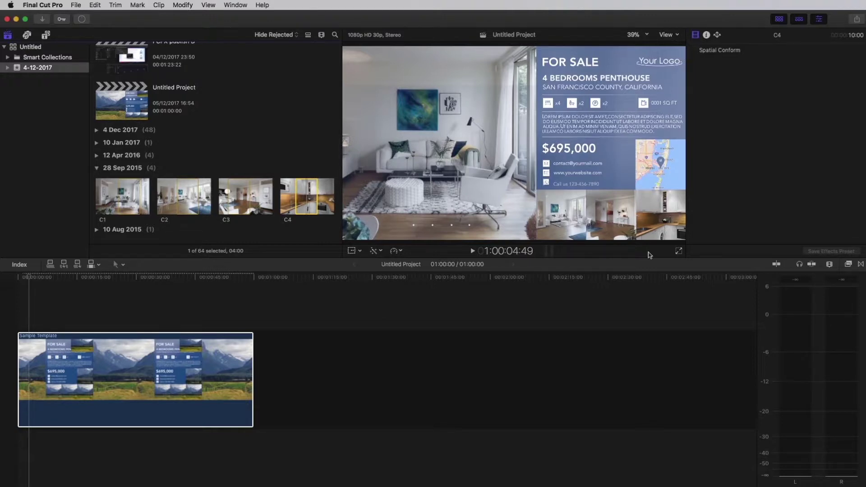
Change the headline from 4 BEDROOMS PENTHOUSE to 3 BEDROOMS HOUSE
{"action": "left_click", "coordinate": [28, 349]}
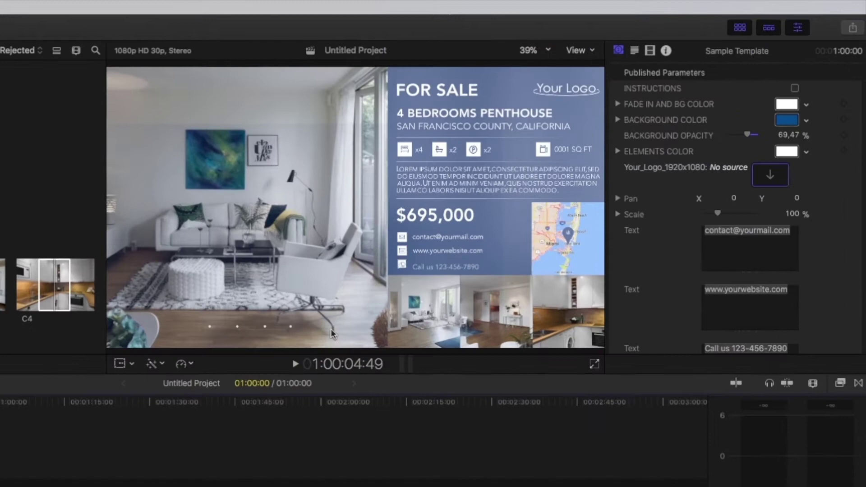
{"action": "scroll", "coordinate": [640, 220], "scroll_direction": "down", "scroll_amount": 15}
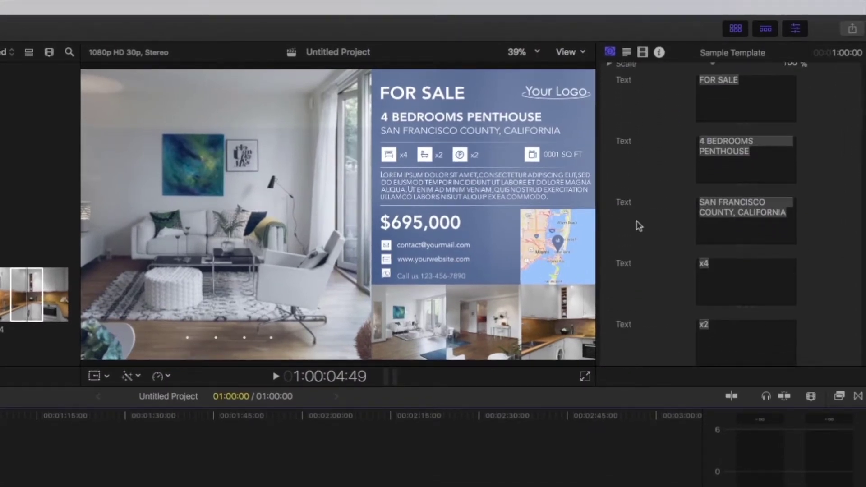
{"action": "left_click", "coordinate": [758, 155]}
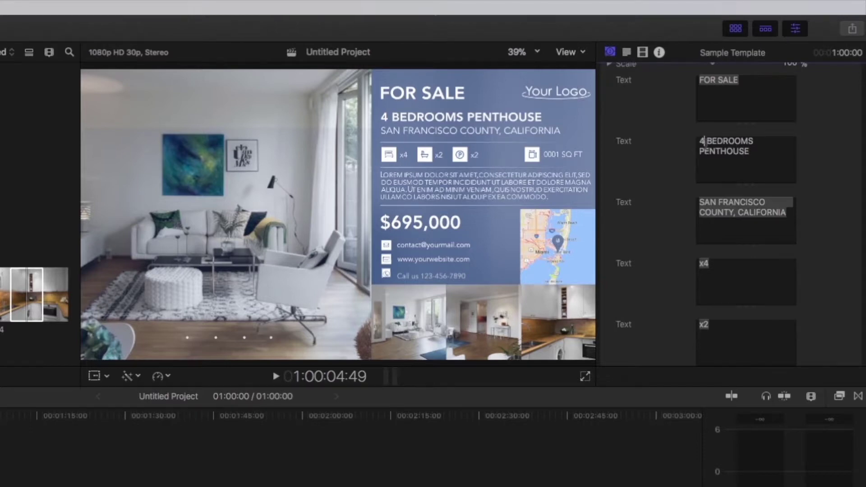
{"action": "key", "text": "BackSpace"}
{"action": "type", "text": "3"}
{"action": "double_click", "coordinate": [735, 150]}
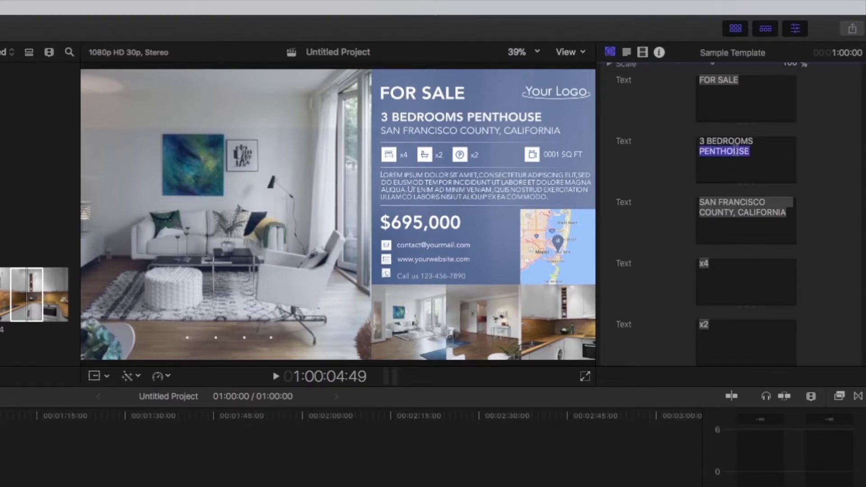
{"action": "type", "text": "HOUSE"}
Replace the location text with LAS VEGAS, NEVADA
{"action": "left_click_drag", "start_coordinate": [698, 202], "coordinate": [732, 213]}
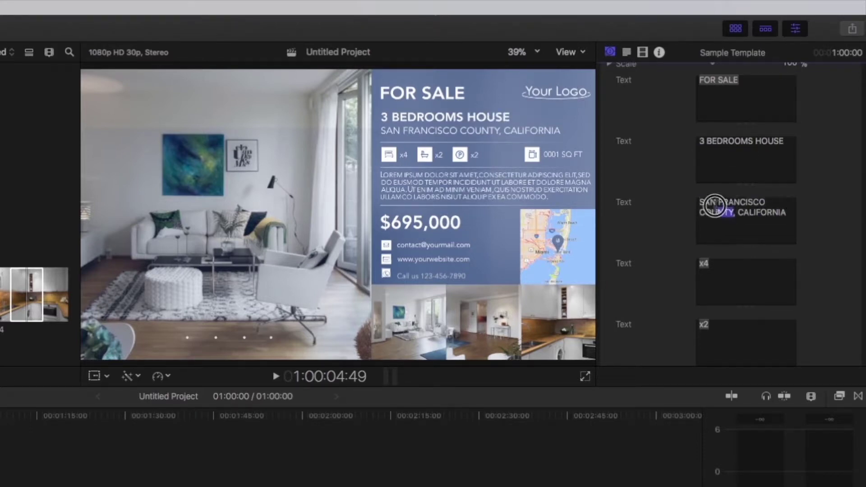
{"action": "type", "text": "LAS VEGAS"}
{"action": "double_click", "coordinate": [712, 212]}
{"action": "type", "text": "NEVADA"}
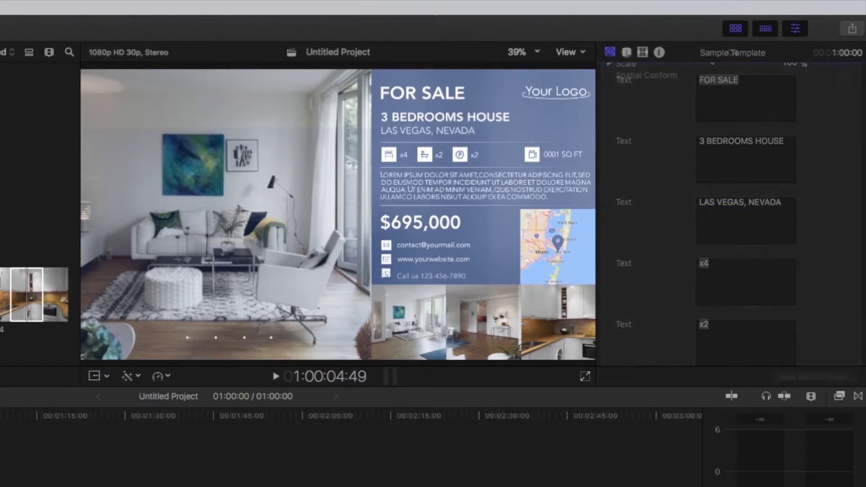
{"action": "scroll", "coordinate": [744, 225], "scroll_direction": "up", "scroll_amount": 10}
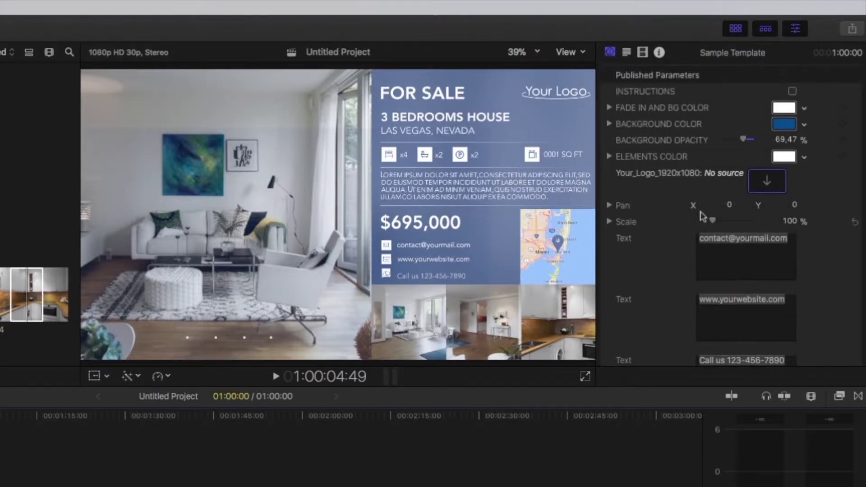
Put the Creativemedias Logo White clip into the Your_Logo image well
{"action": "left_click", "coordinate": [761, 187]}
{"action": "left_click", "coordinate": [765, 180]}
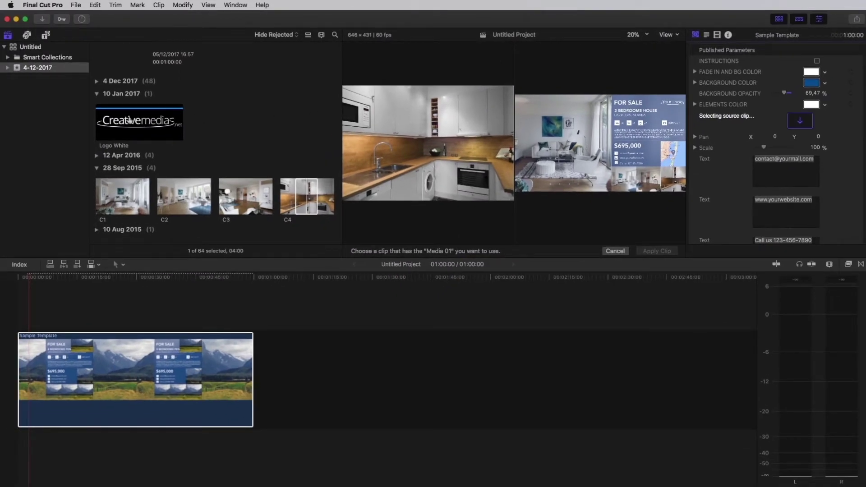
{"action": "left_click", "coordinate": [130, 121]}
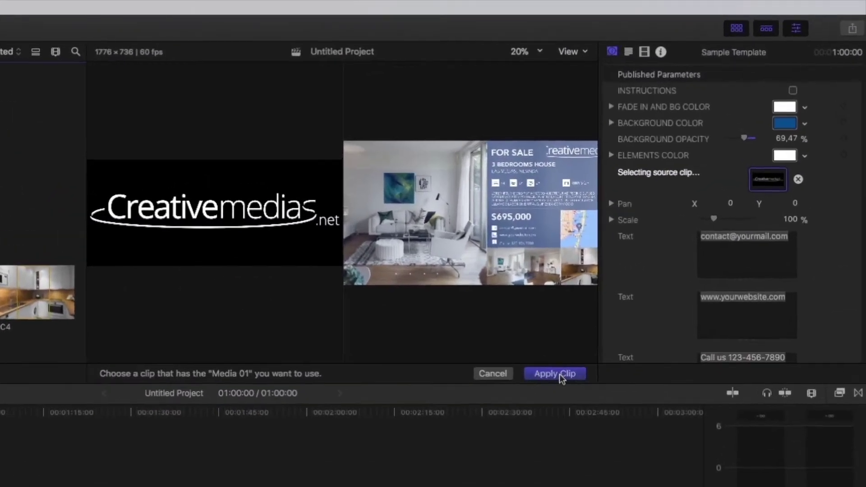
{"action": "left_click", "coordinate": [657, 250]}
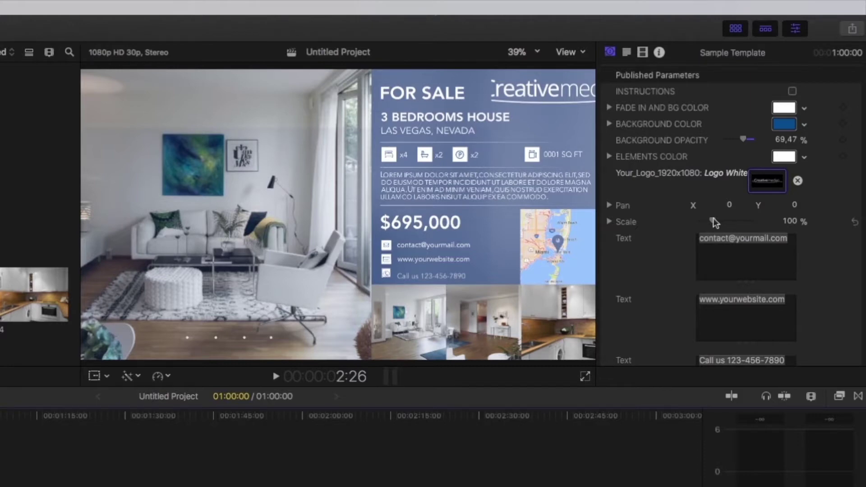
Scale the logo to 51% and pan it to X -21.3, Y -2.4
{"action": "mouse_move", "coordinate": [713, 220]}
{"action": "left_mouse_down"}
{"action": "mouse_move", "coordinate": [701, 218]}
{"action": "mouse_move", "coordinate": [724, 205]}
{"action": "mouse_move", "coordinate": [705, 221]}
{"action": "left_mouse_up"}
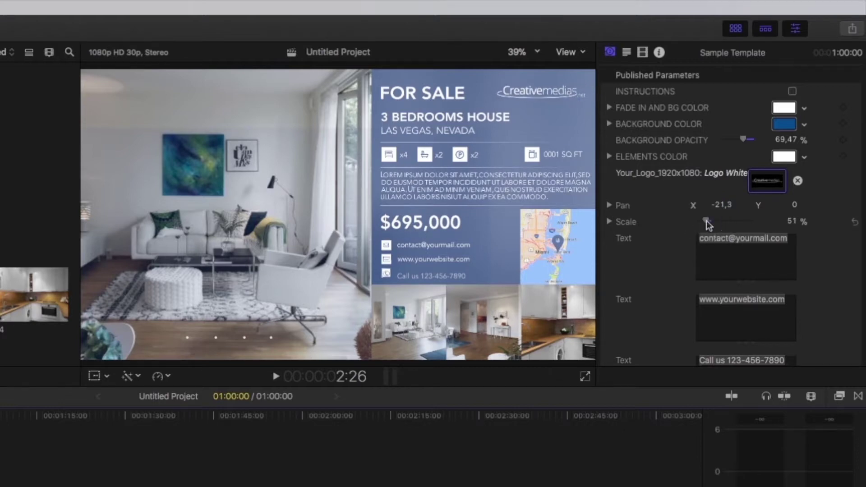
{"action": "left_click_drag", "start_coordinate": [794, 205], "coordinate": [798, 206]}
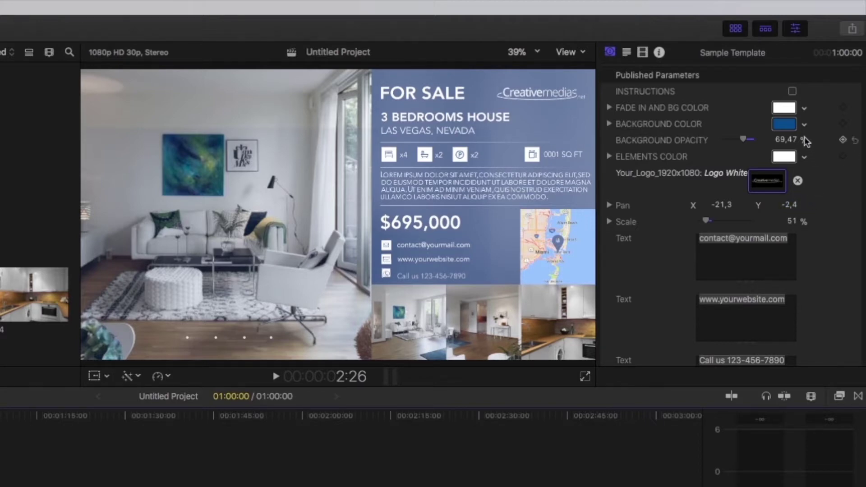
Change the template's Background Color to purple
{"action": "left_click", "coordinate": [783, 124]}
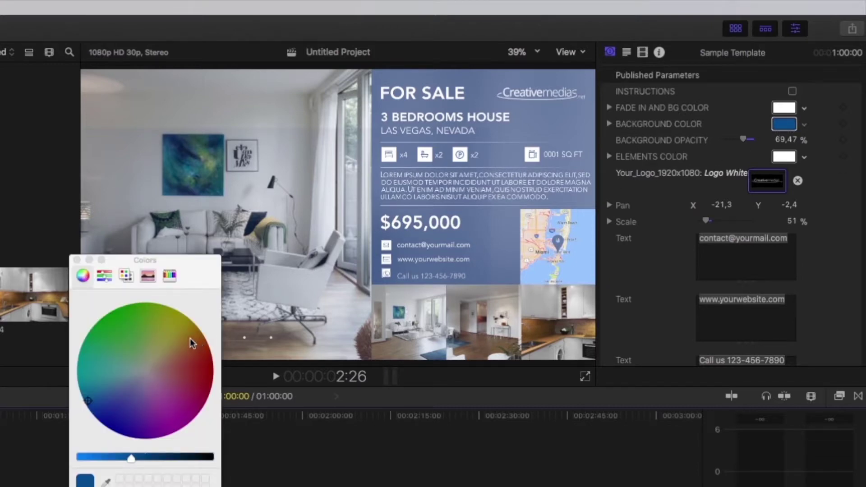
{"action": "left_click", "coordinate": [90, 352]}
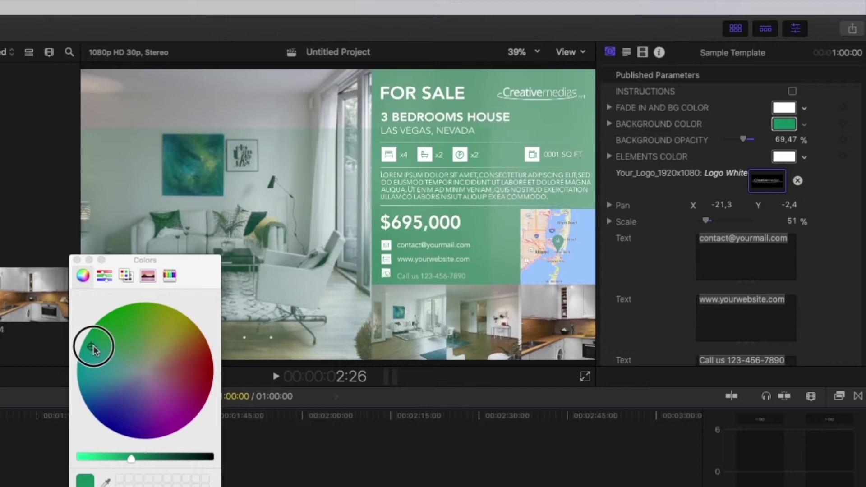
{"action": "left_click_drag", "start_coordinate": [110, 323], "coordinate": [119, 435]}
{"action": "left_click", "coordinate": [77, 260]}
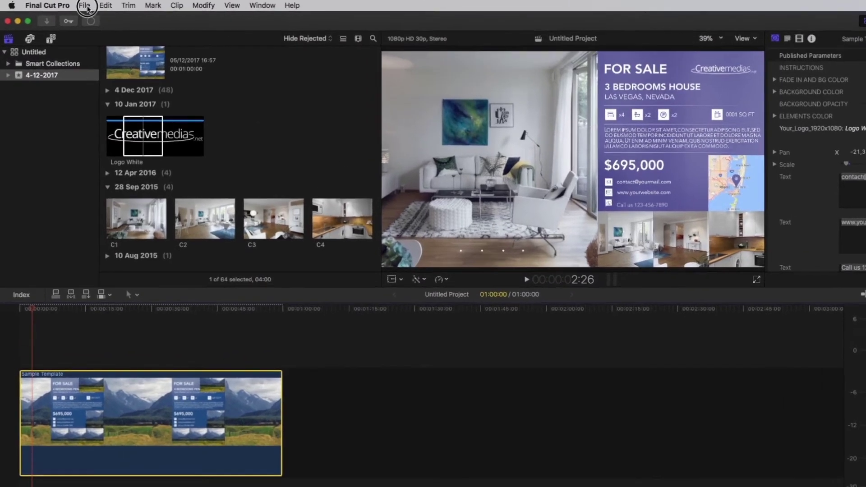
Start a File > Share > Master File export of the project
{"action": "left_click", "coordinate": [77, 6]}
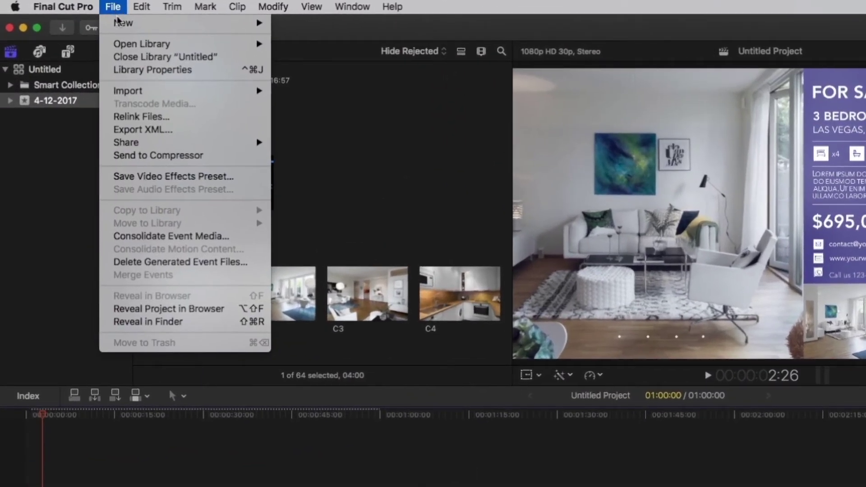
{"action": "mouse_move", "coordinate": [115, 144]}
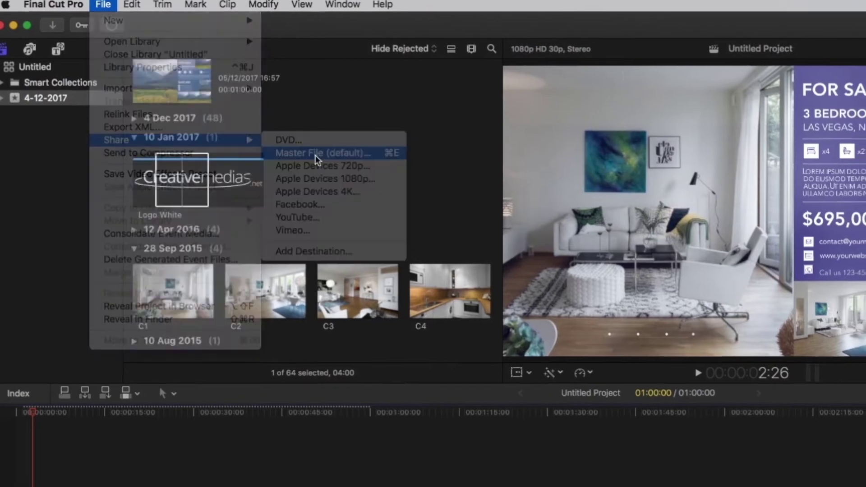
{"action": "left_click", "coordinate": [315, 155]}
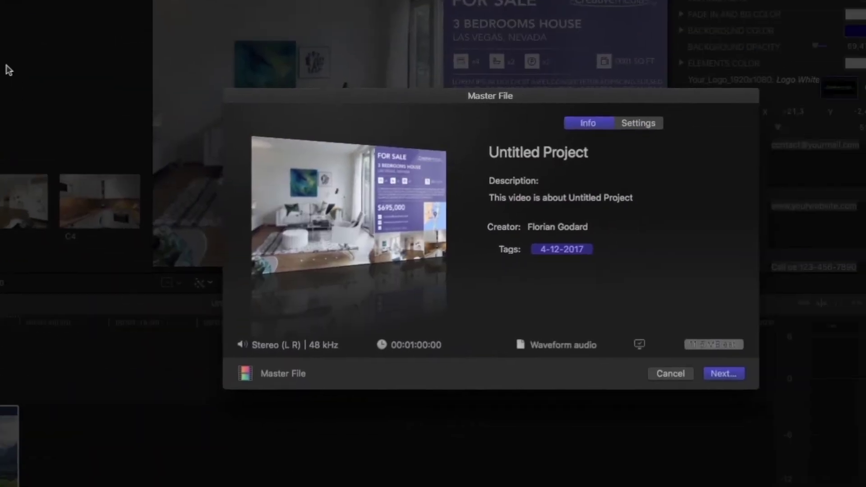
Set the Master File format to Video and Audio with the H.264 codec
{"action": "left_click", "coordinate": [571, 110]}
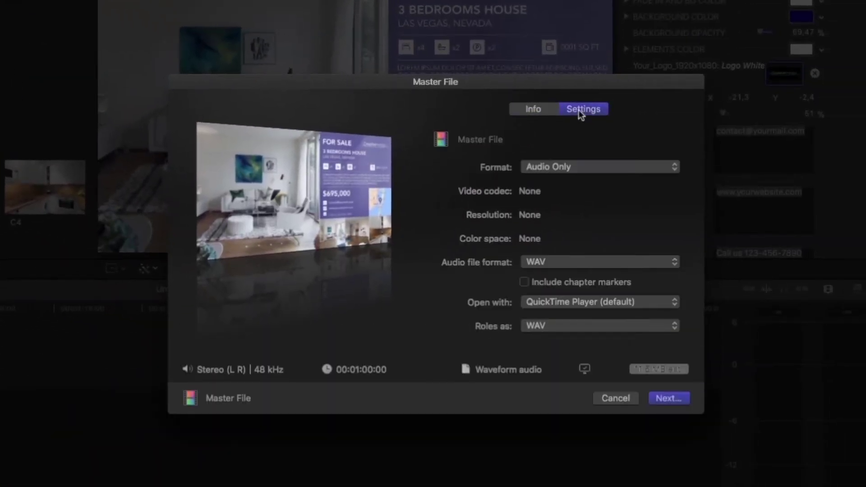
{"action": "left_click", "coordinate": [564, 165]}
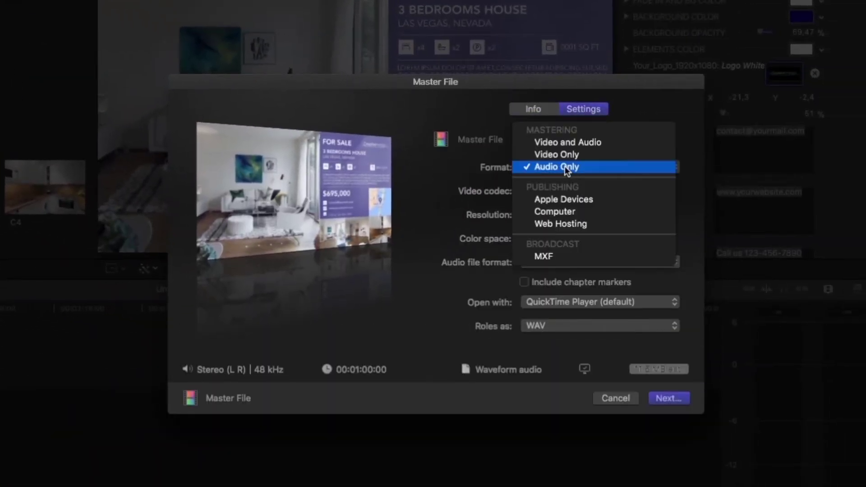
{"action": "left_click", "coordinate": [608, 143]}
{"action": "left_click", "coordinate": [599, 190]}
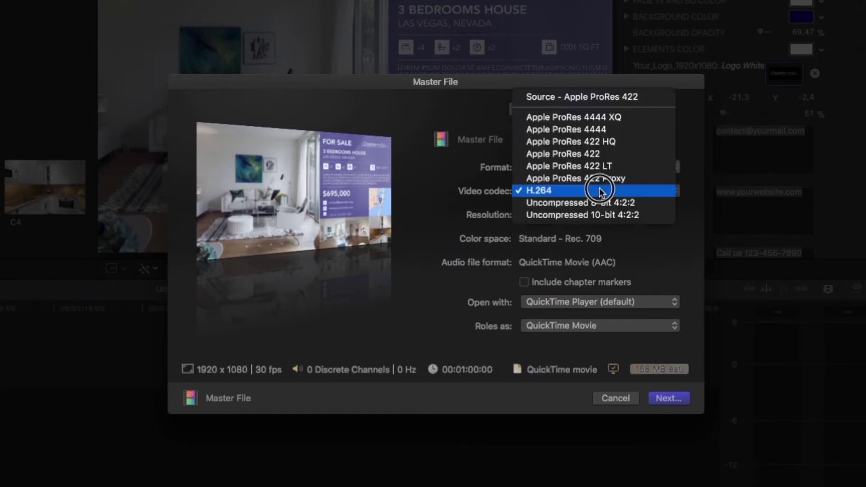
{"action": "left_click", "coordinate": [600, 190]}
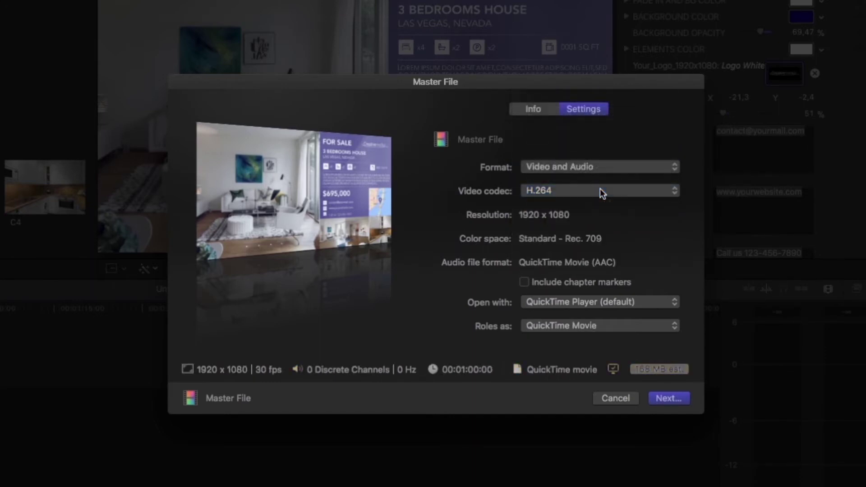
Save the export as 'Sample Template' in CreativeMedias
{"action": "left_click", "coordinate": [667, 398]}
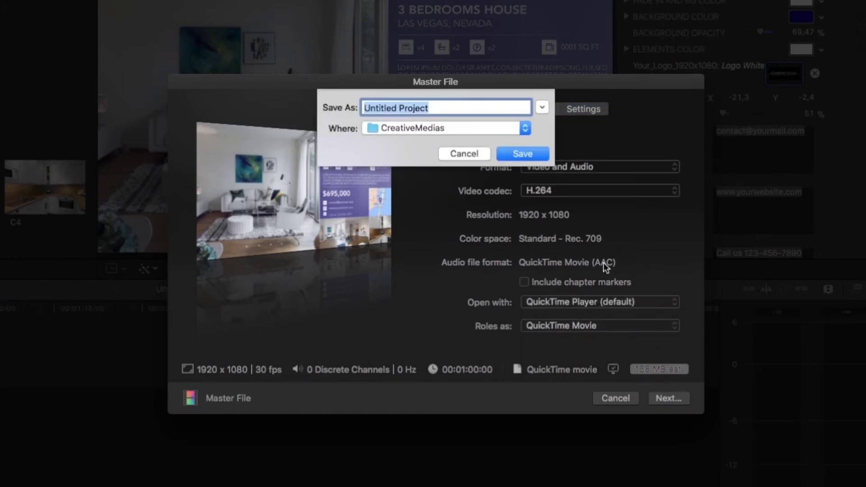
{"action": "type", "text": "Sample Template"}
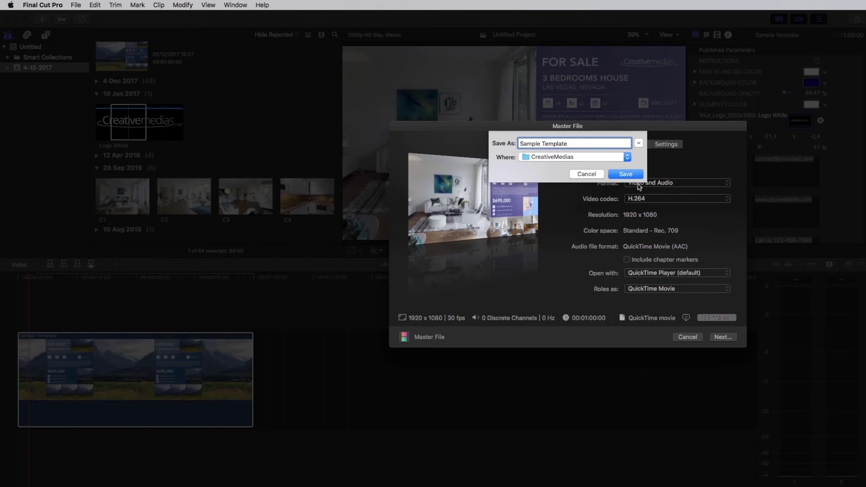
{"action": "left_click", "coordinate": [626, 174]}
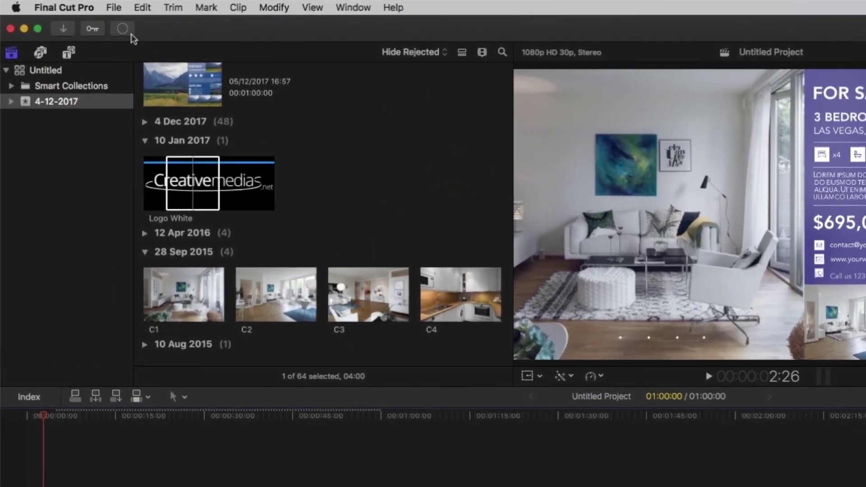
Show the Sample Template export progress in Background Tasks, with the Sharing details expanded
{"action": "left_click", "coordinate": [122, 30]}
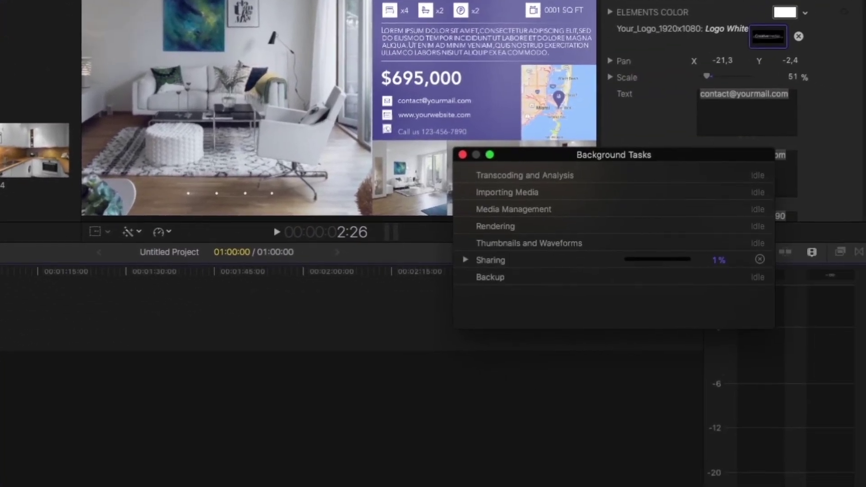
{"action": "left_click", "coordinate": [466, 260]}
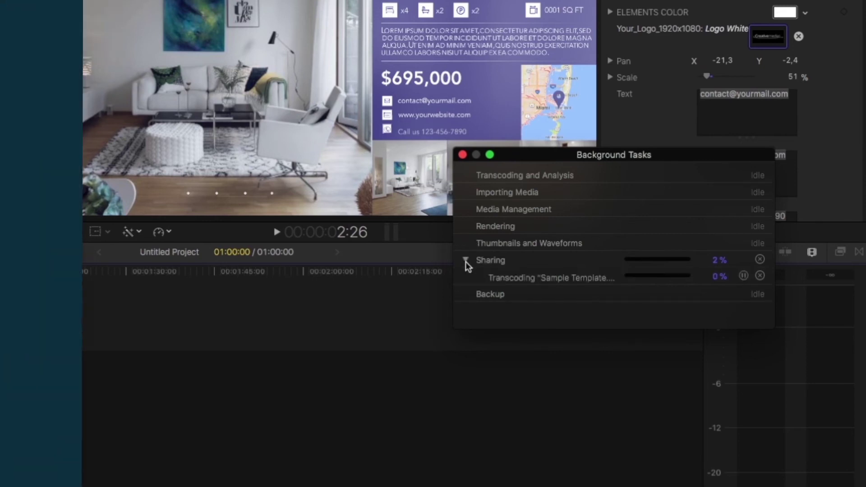